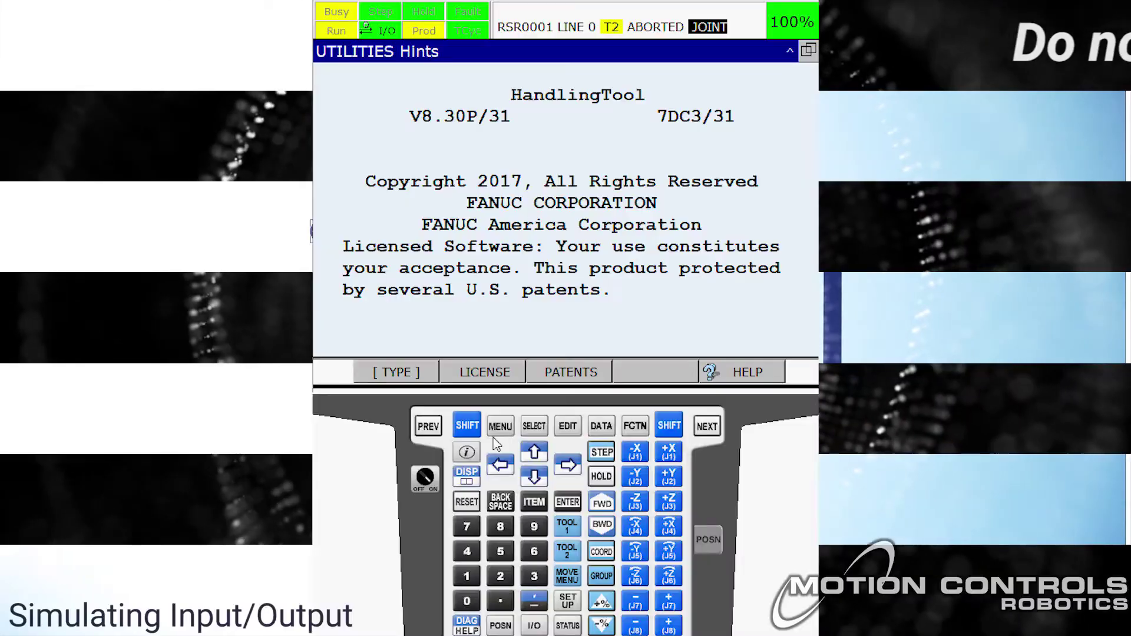
# Open the I/O screen from the main menu and move to the Digital I/O type.
pyautogui.click(501, 426)
pyautogui.click(534, 476)
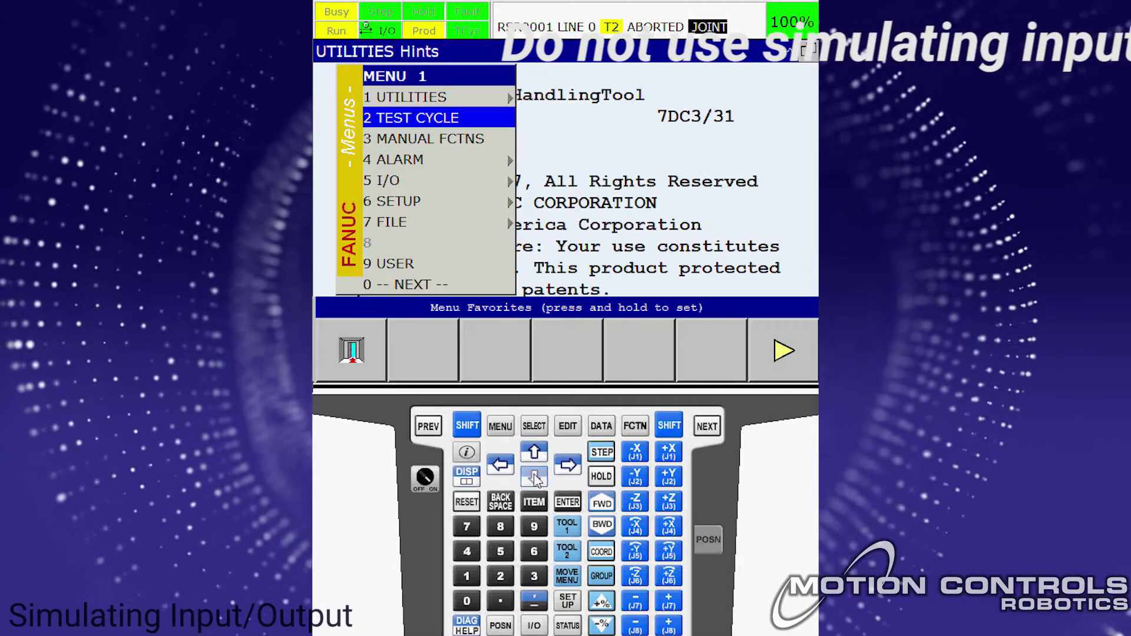
pyautogui.click(534, 476)
pyautogui.click(535, 476)
pyautogui.click(533, 477)
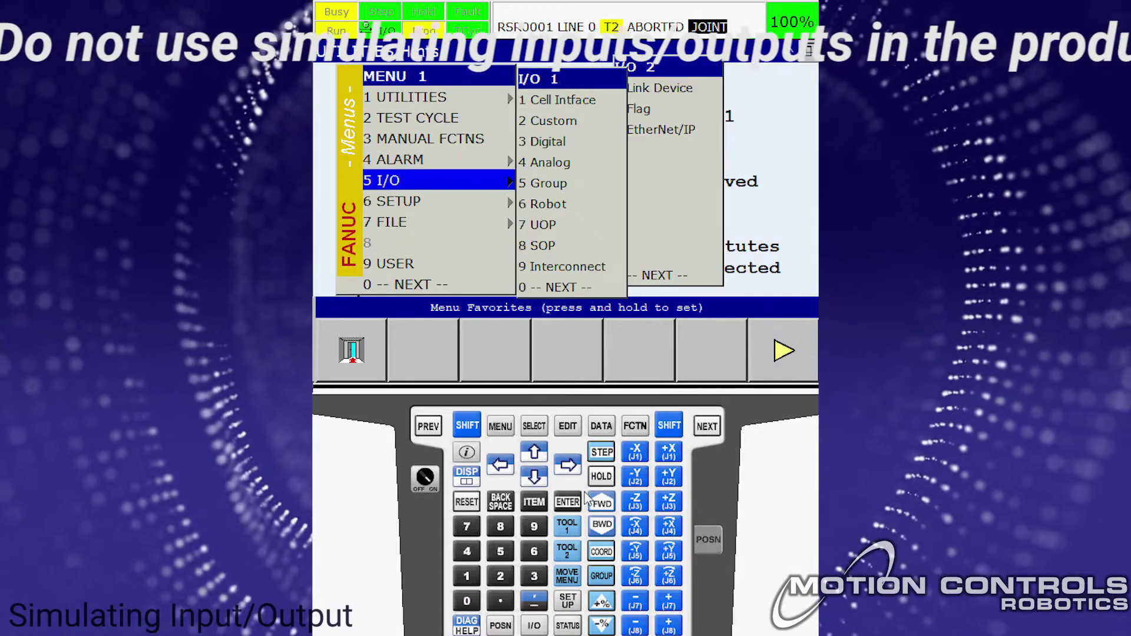
pyautogui.click(568, 503)
pyautogui.click(411, 373)
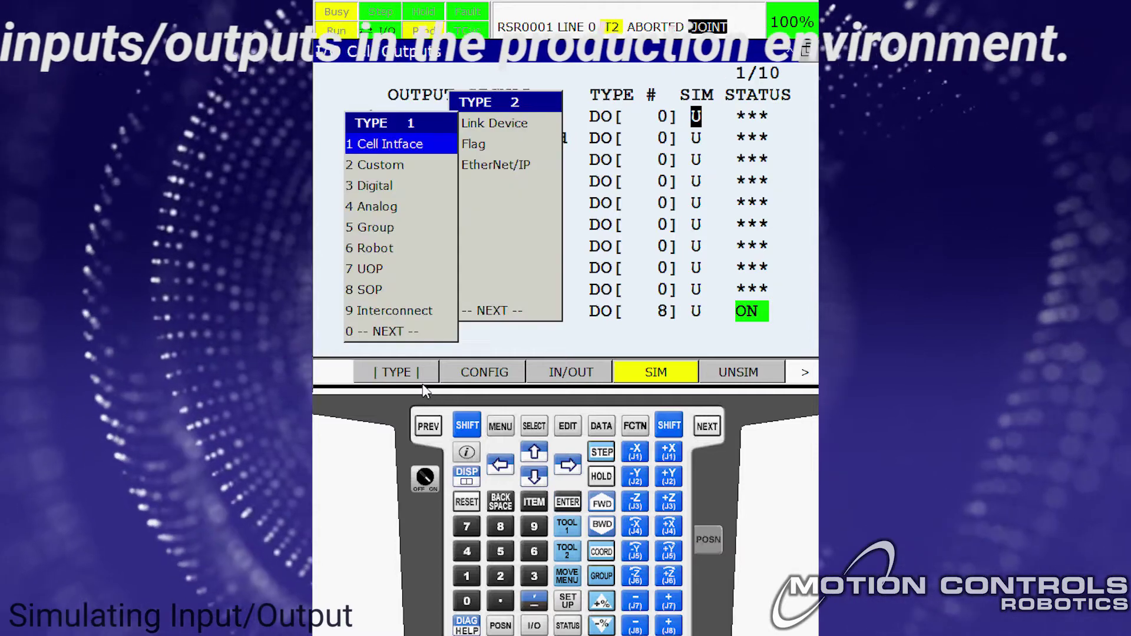
pyautogui.click(534, 482)
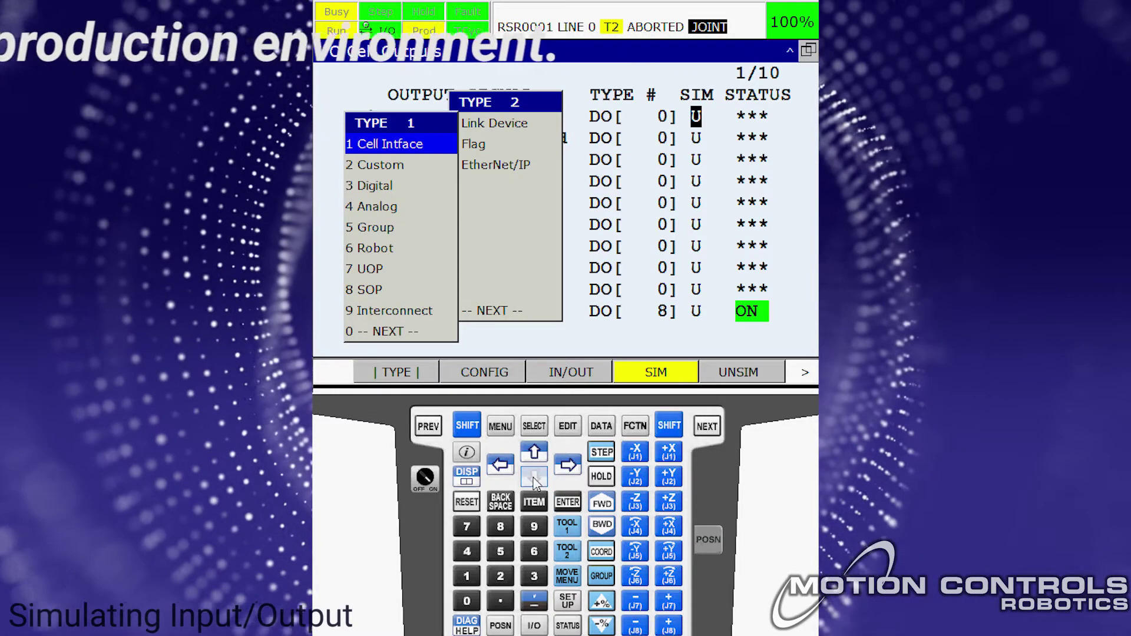
pyautogui.click(535, 482)
pyautogui.click(535, 482)
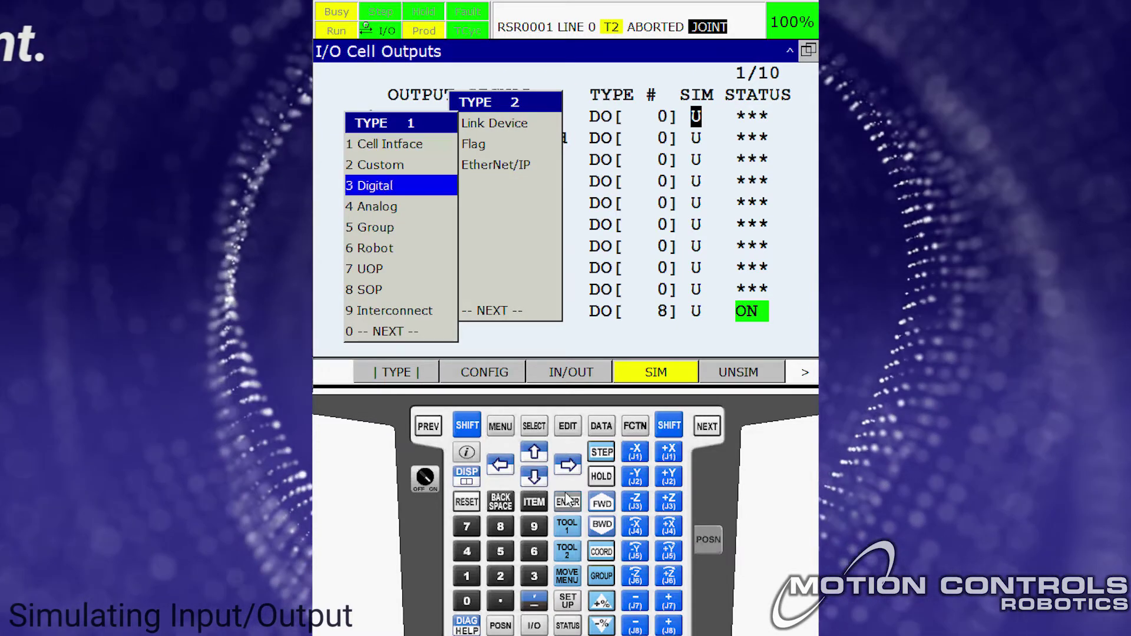
# Show Digital Out, toggle DO[1] LAYER 1 DONE, then switch to Digital In.
pyautogui.click(567, 501)
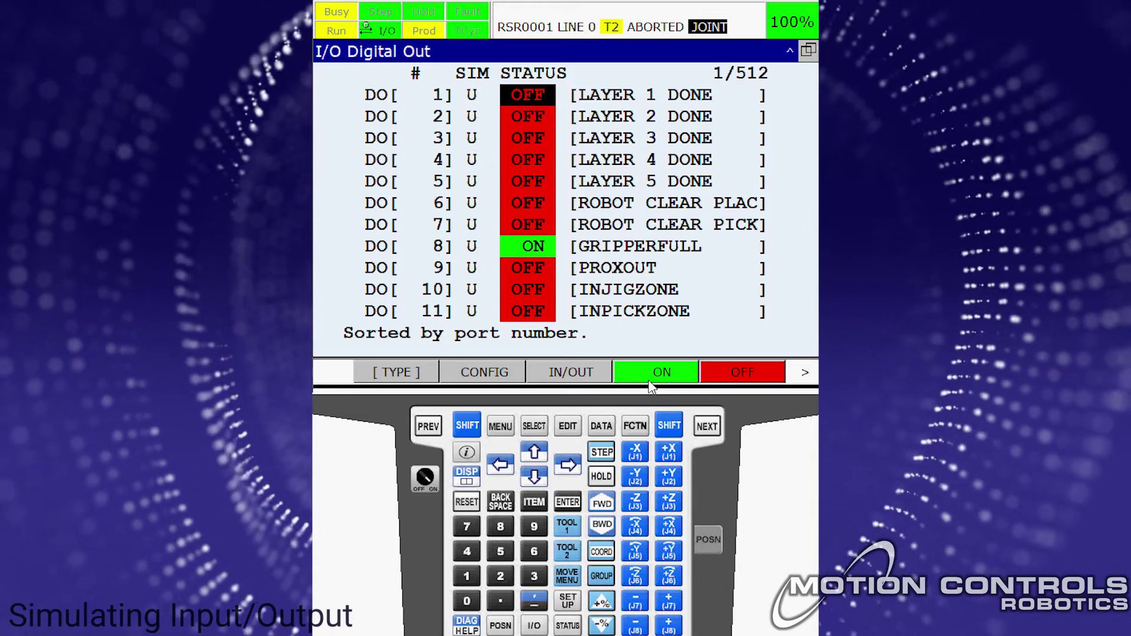
pyautogui.click(654, 380)
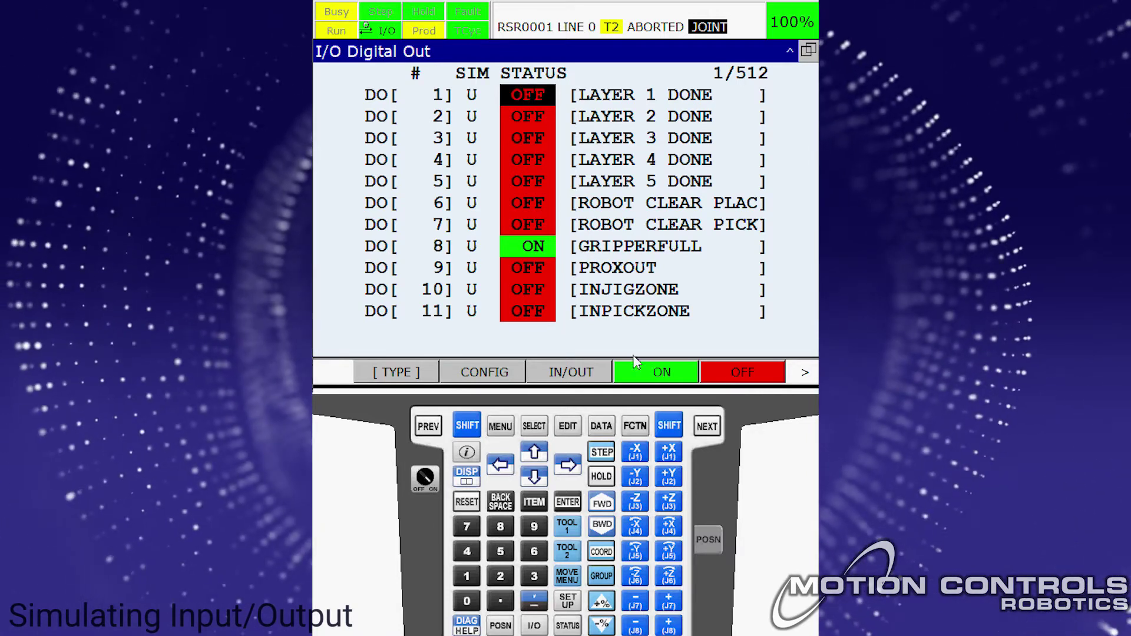
pyautogui.click(583, 376)
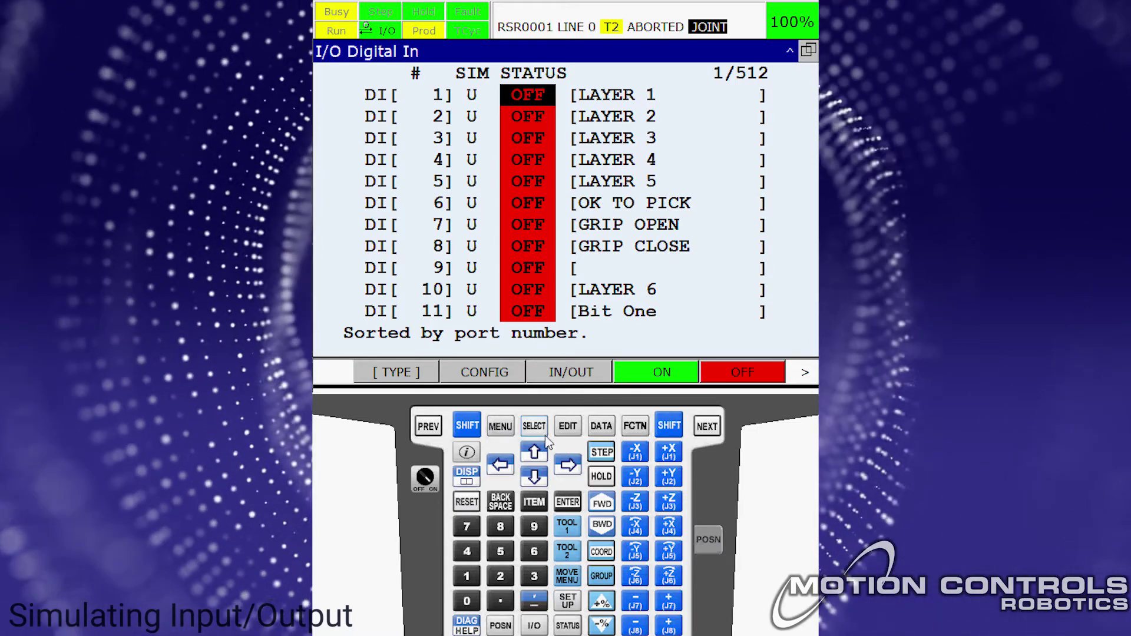
# Set DI[1] LAYER 1 to simulated and turn its status on.
pyautogui.click(501, 465)
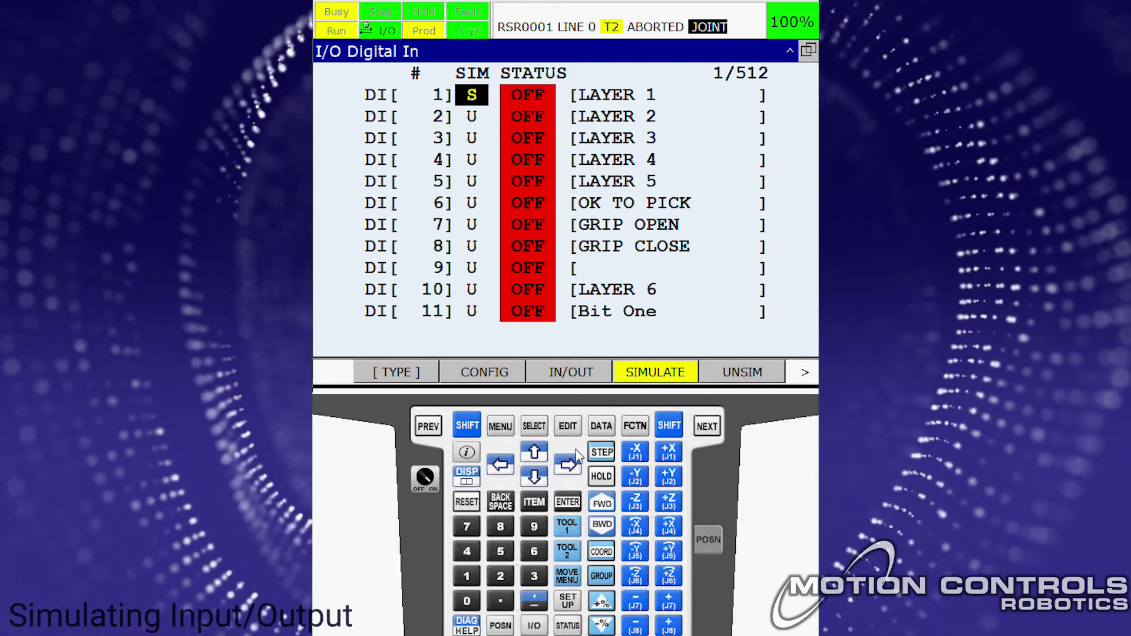
pyautogui.click(572, 461)
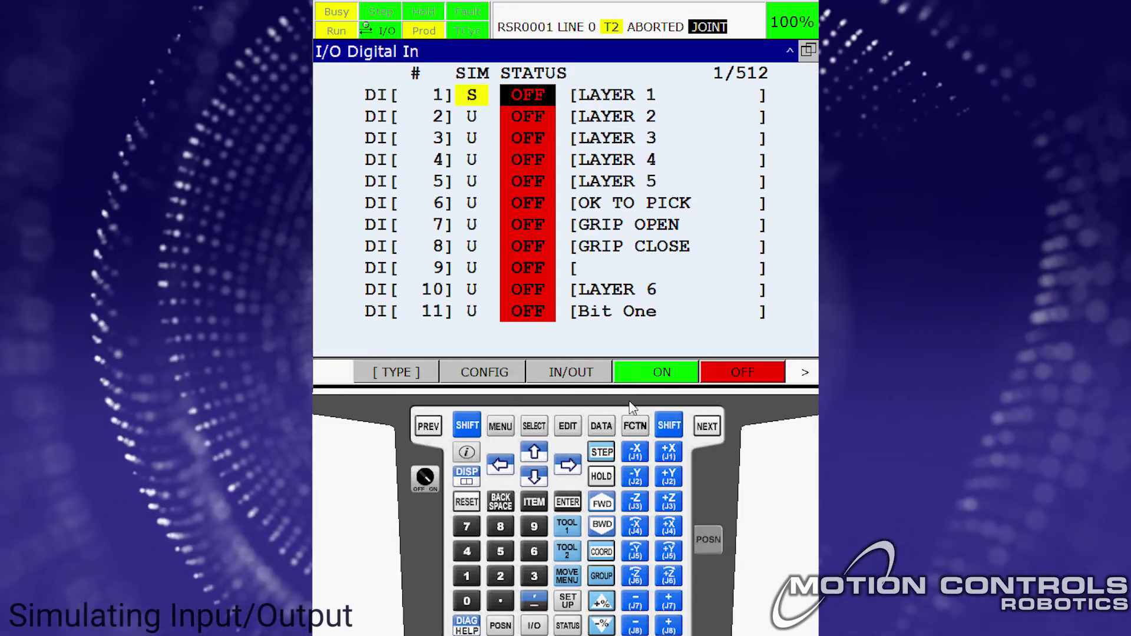
pyautogui.click(656, 374)
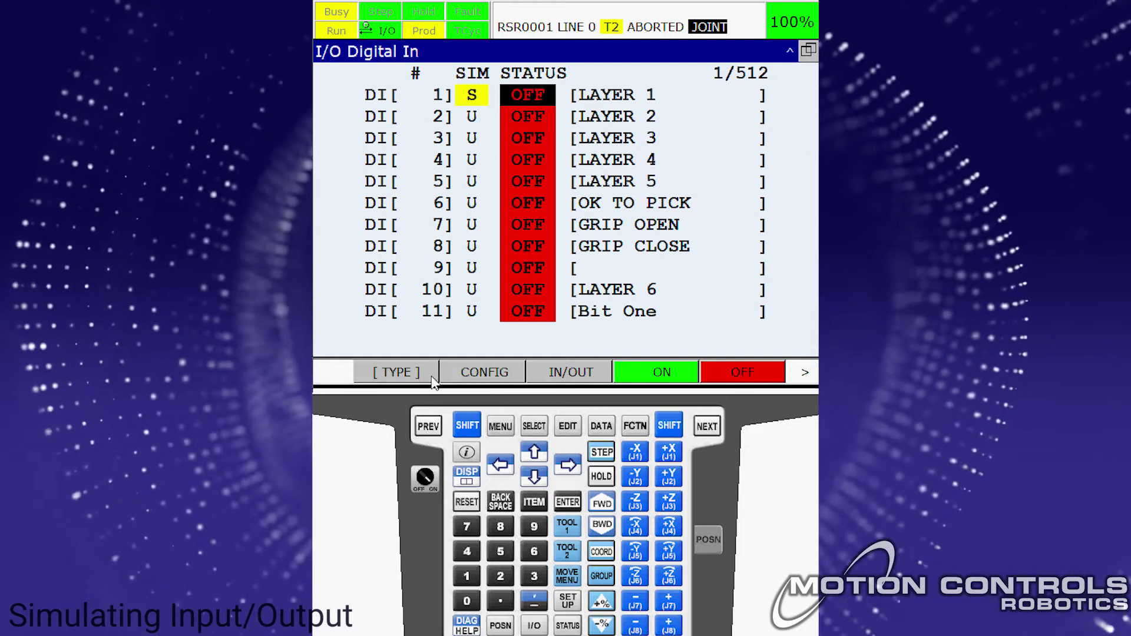
# Choose the Robot type from the I/O type list to show the robot outputs.
pyautogui.click(403, 363)
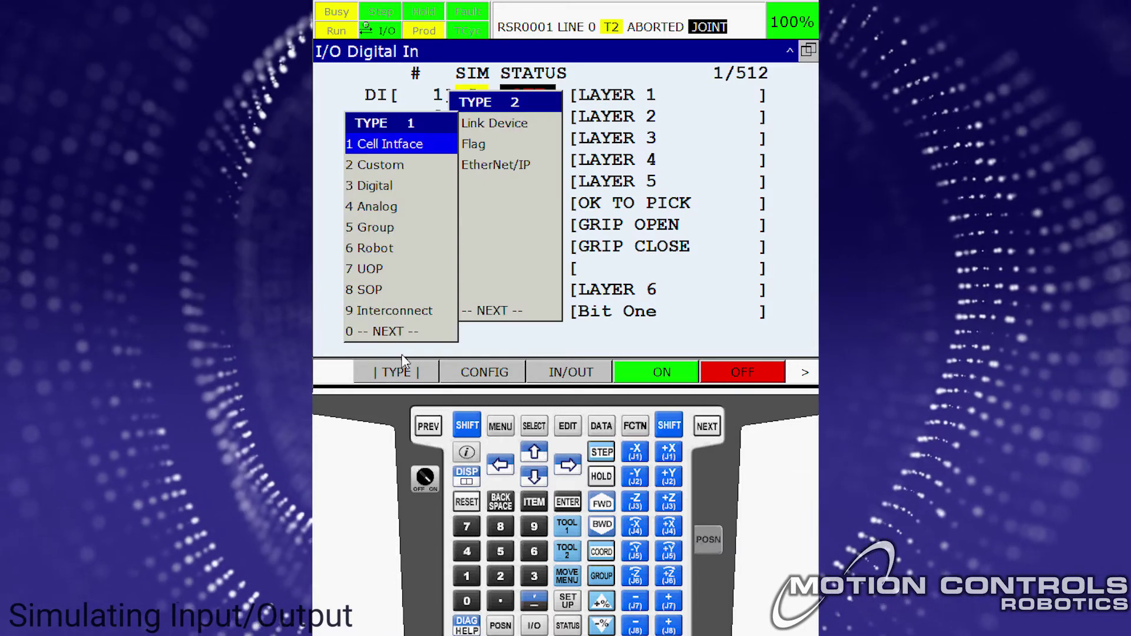
pyautogui.click(534, 476)
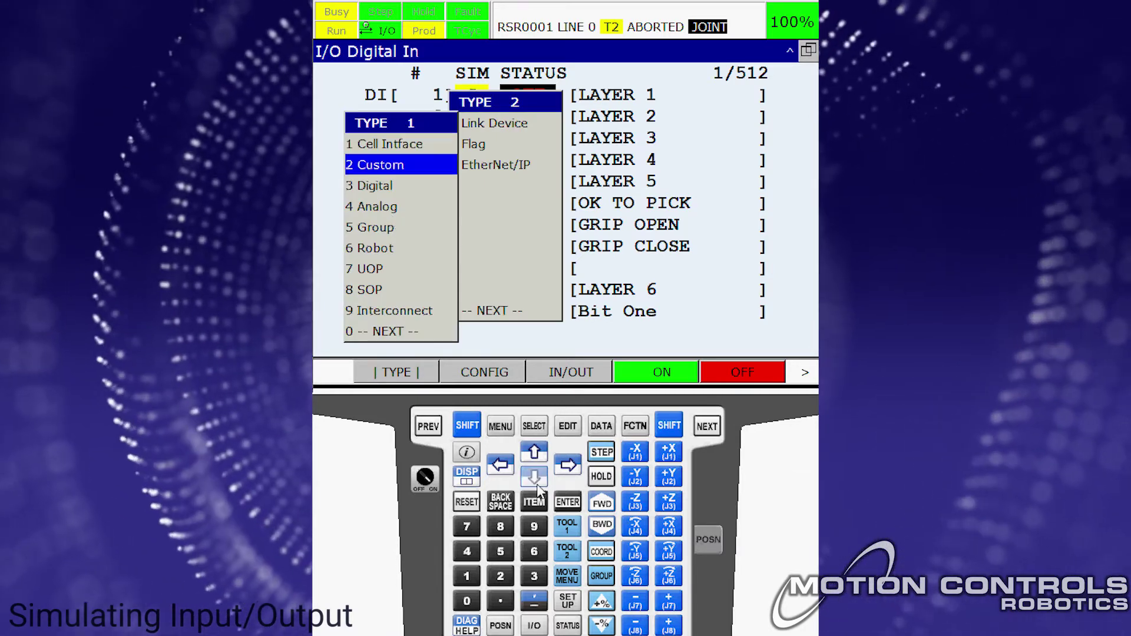
pyautogui.click(534, 478)
pyautogui.click(534, 477)
pyautogui.click(534, 477)
pyautogui.click(534, 478)
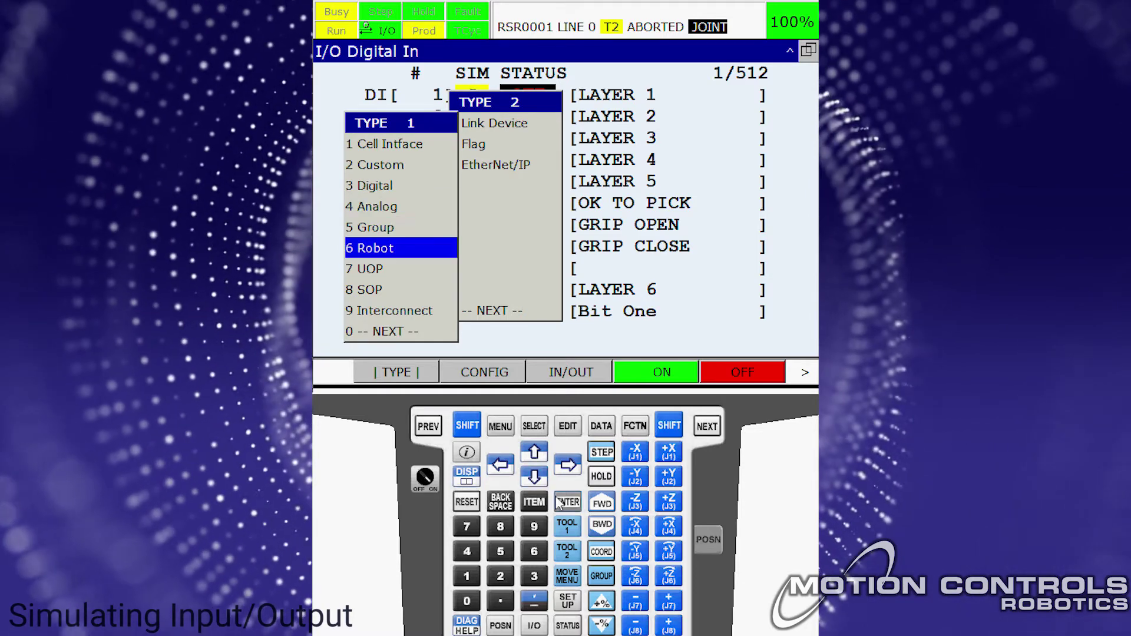
pyautogui.click(566, 503)
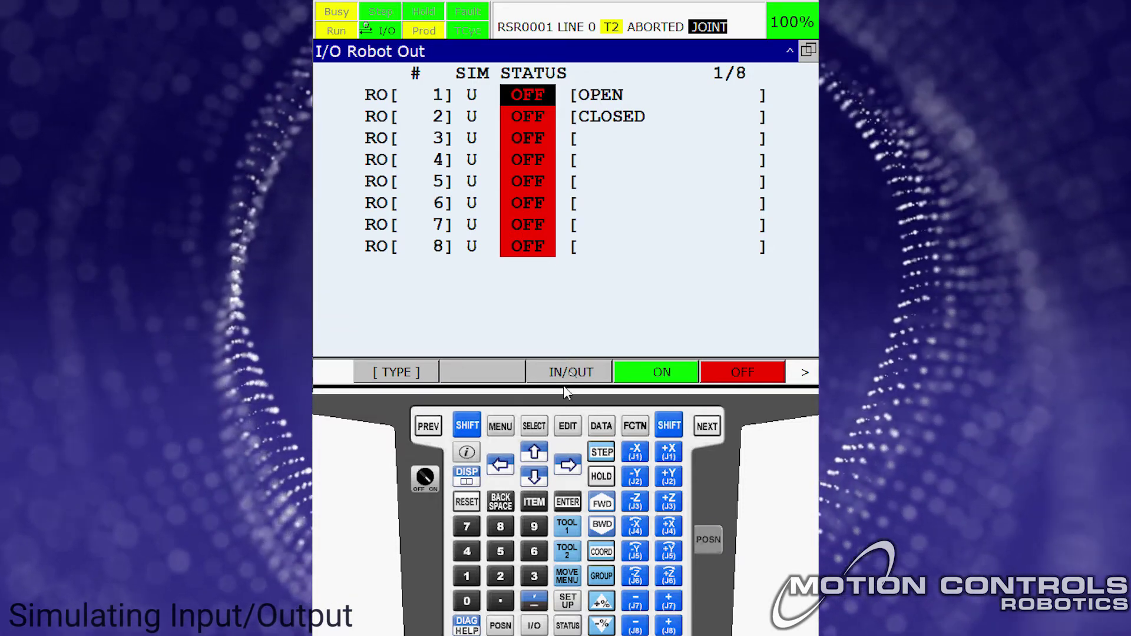
# Show Robot In, make RI[1] OPEN simulated, and toggle its status on then off.
pyautogui.click(571, 374)
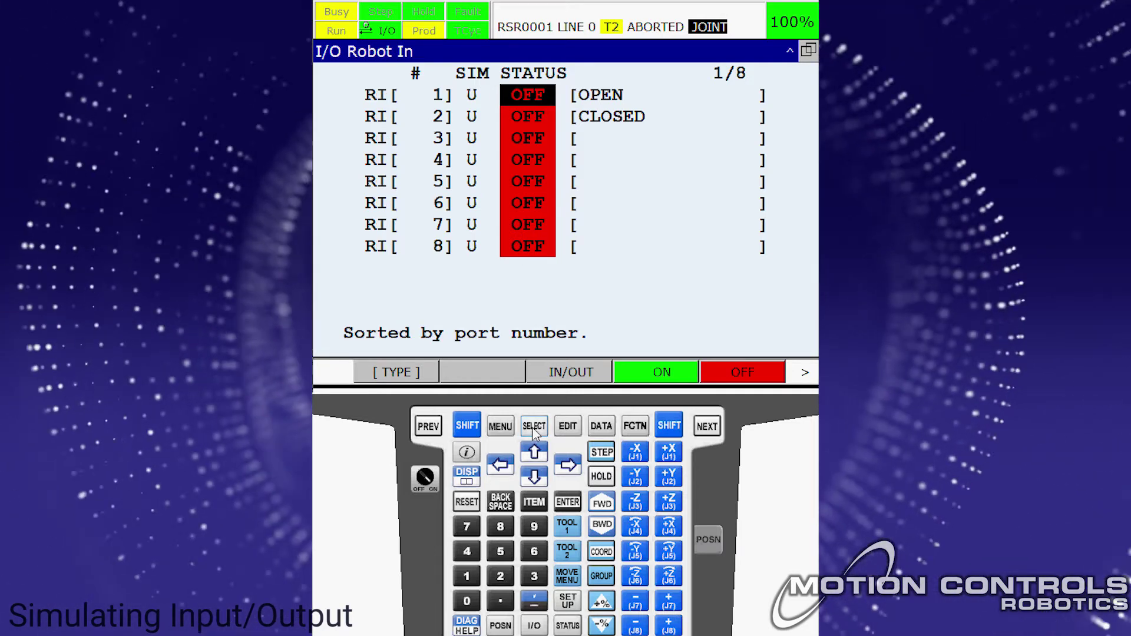
pyautogui.press('Left')
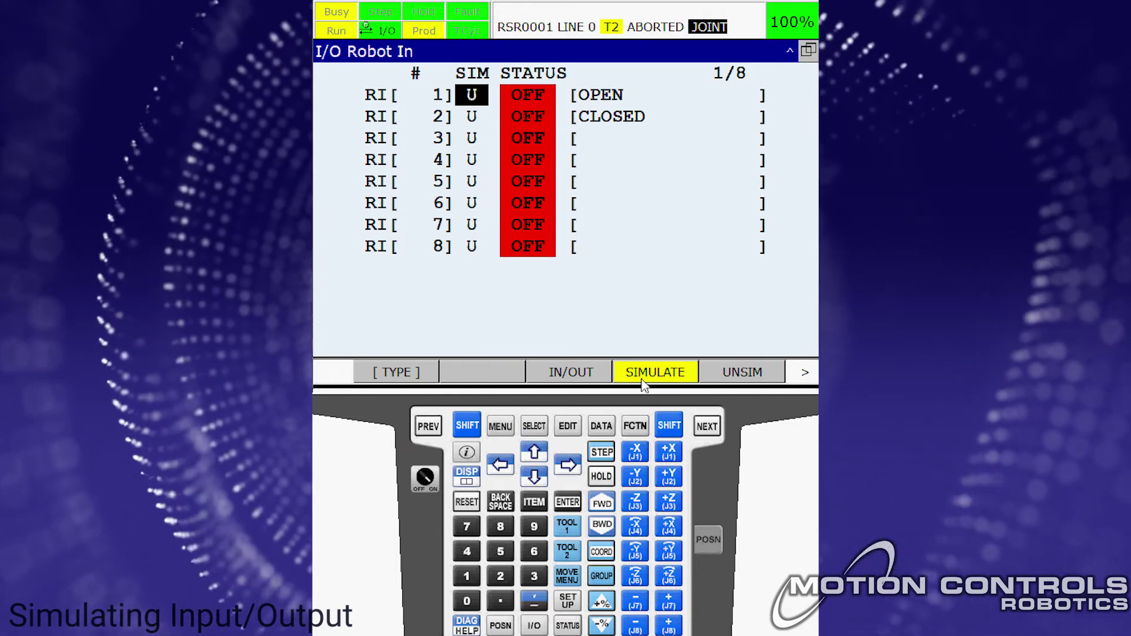
pyautogui.click(569, 465)
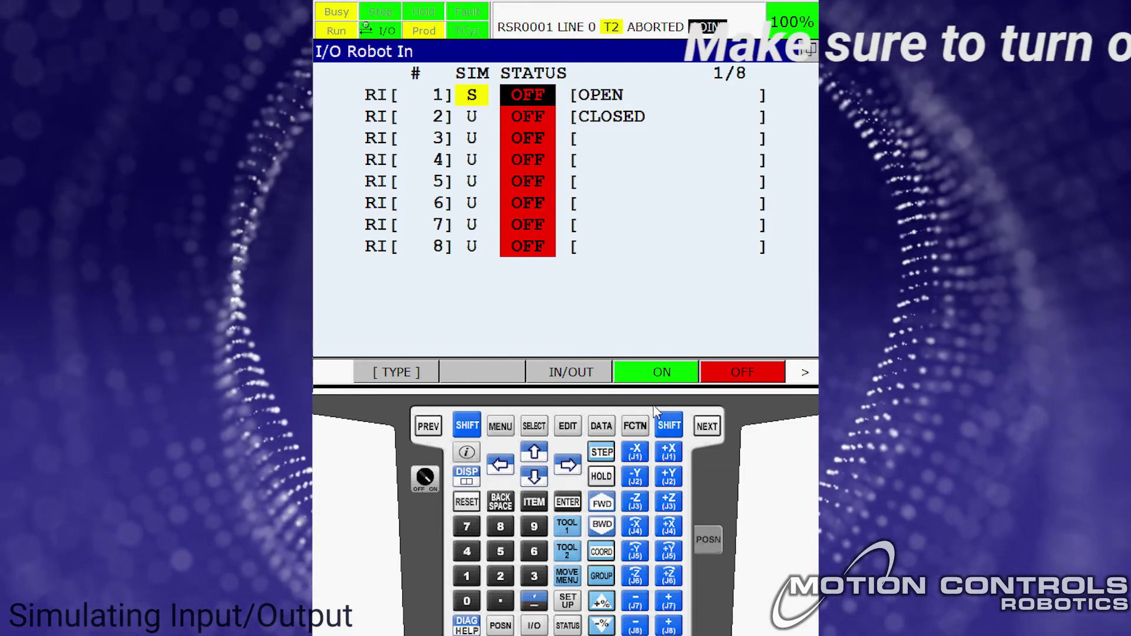
pyautogui.click(664, 373)
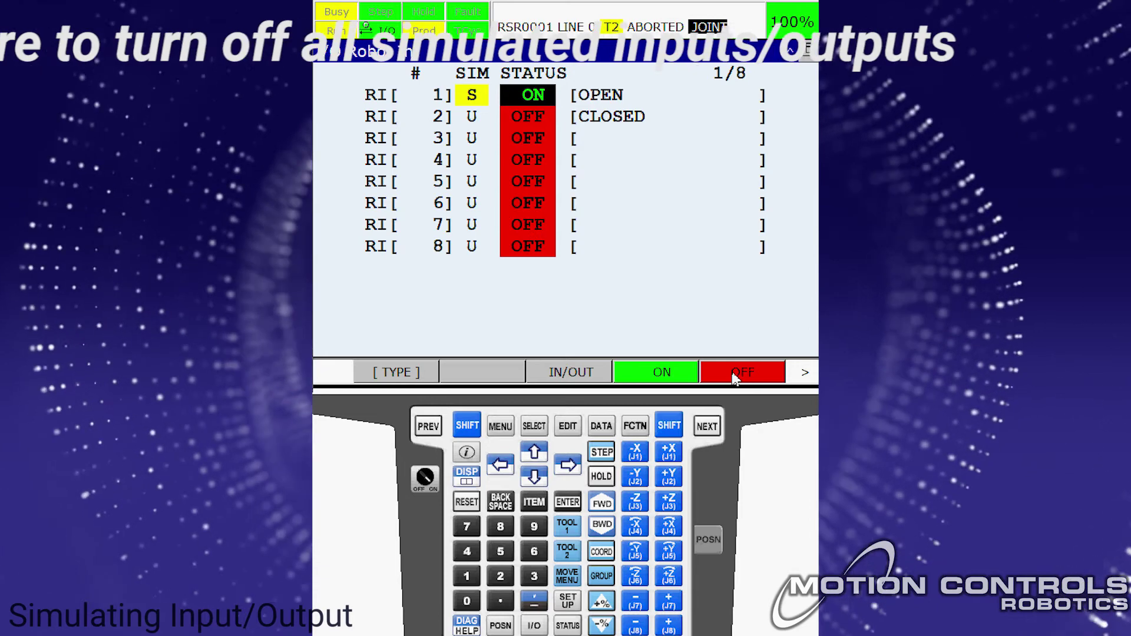
pyautogui.click(731, 372)
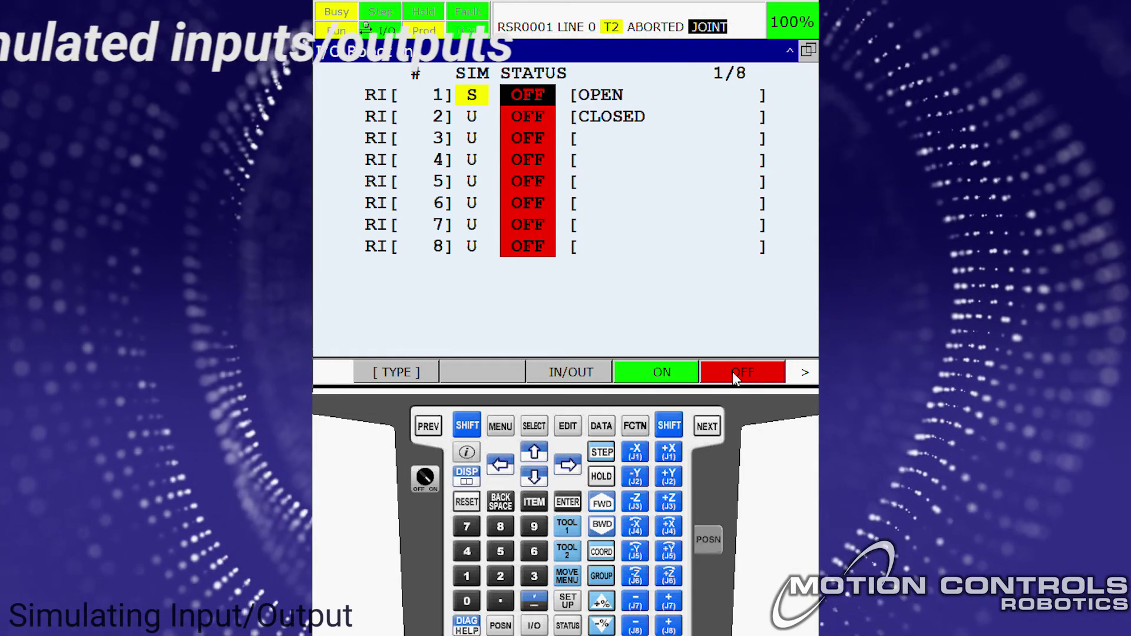